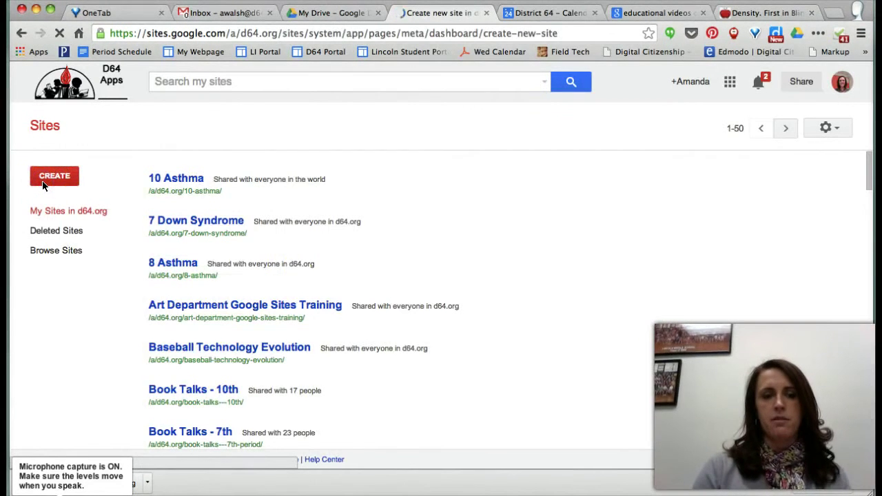
# Create a new site named Leukemia from the blank template with the Open Sky theme
pyautogui.click(111, 240)
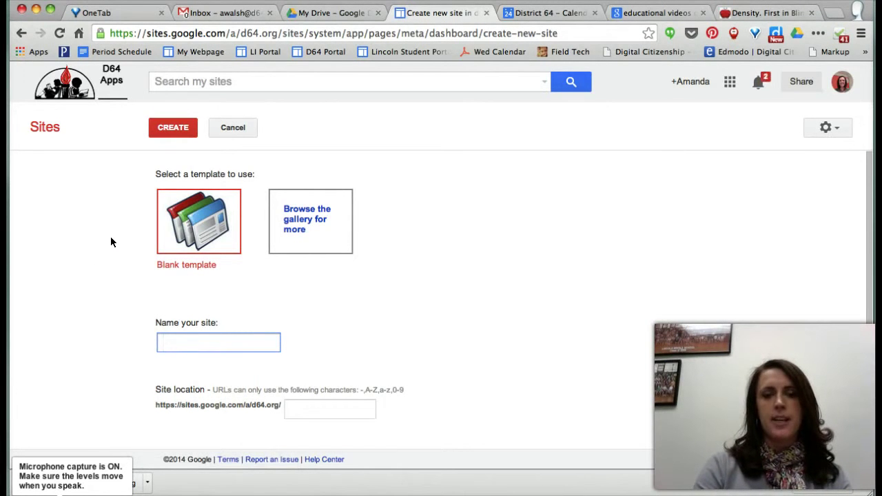
pyautogui.write('Leukemia')
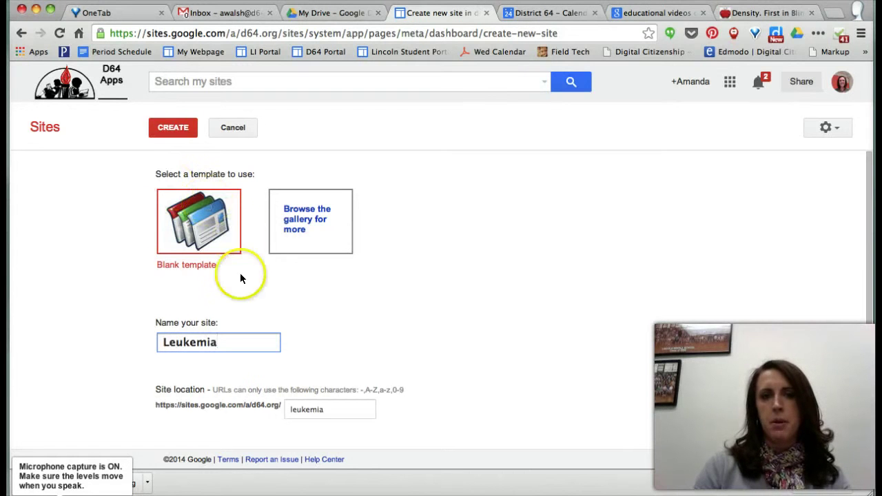
pyautogui.scroll(-2, 272, 319)
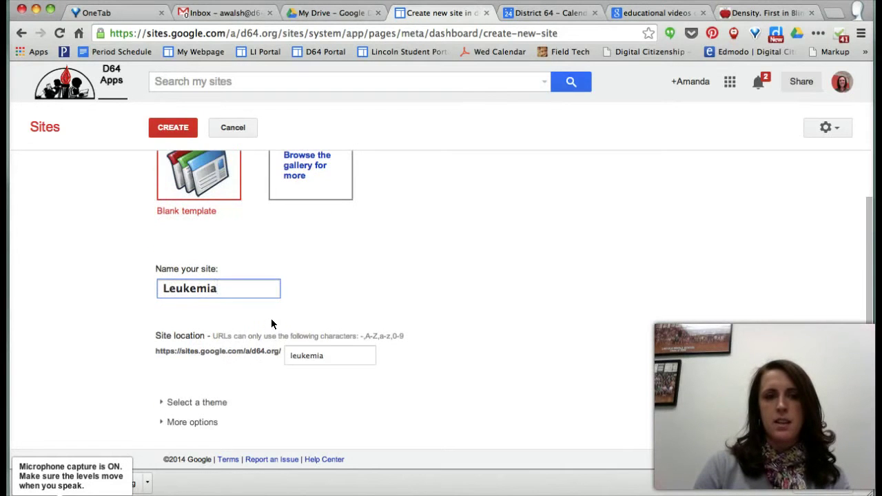
pyautogui.click(169, 402)
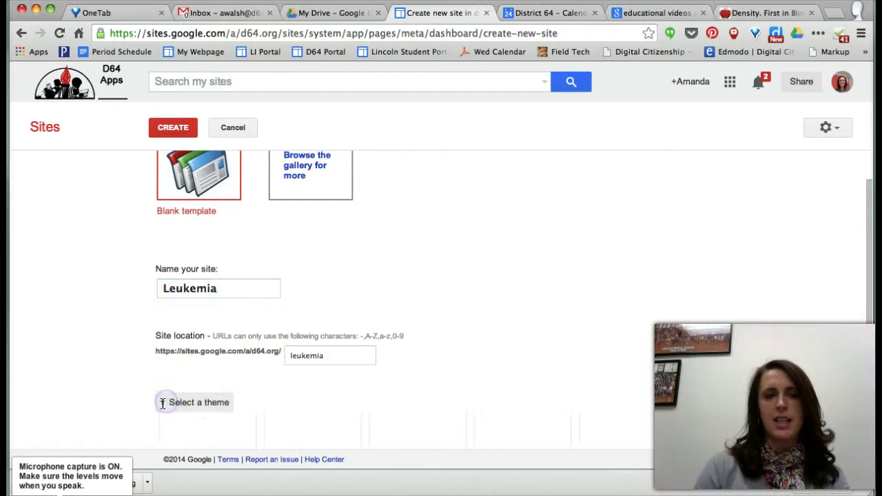
pyautogui.scroll(-5, 381, 310)
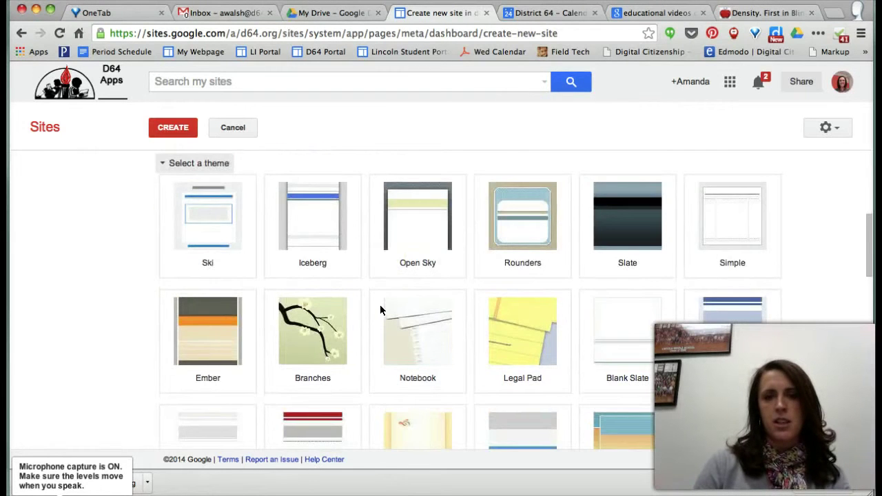
pyautogui.scroll(-2, 380, 310)
pyautogui.scroll(-1, 380, 305)
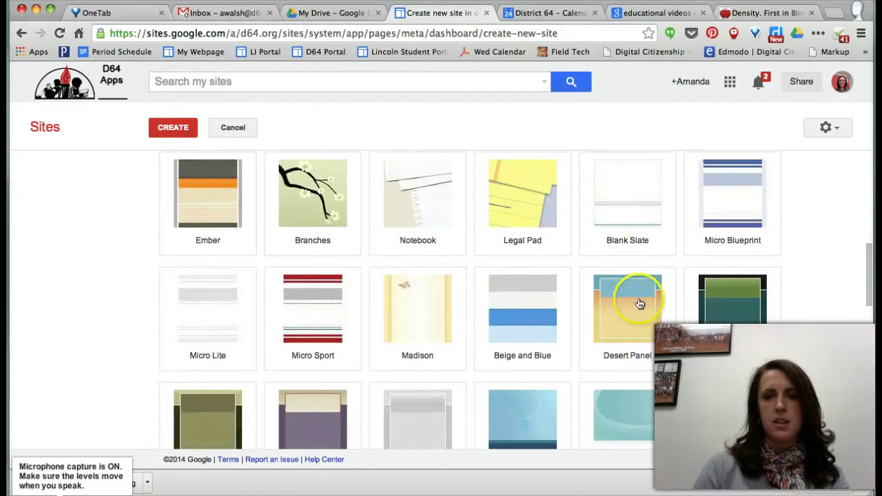
pyautogui.scroll(2, 632, 238)
pyautogui.scroll(3, 635, 240)
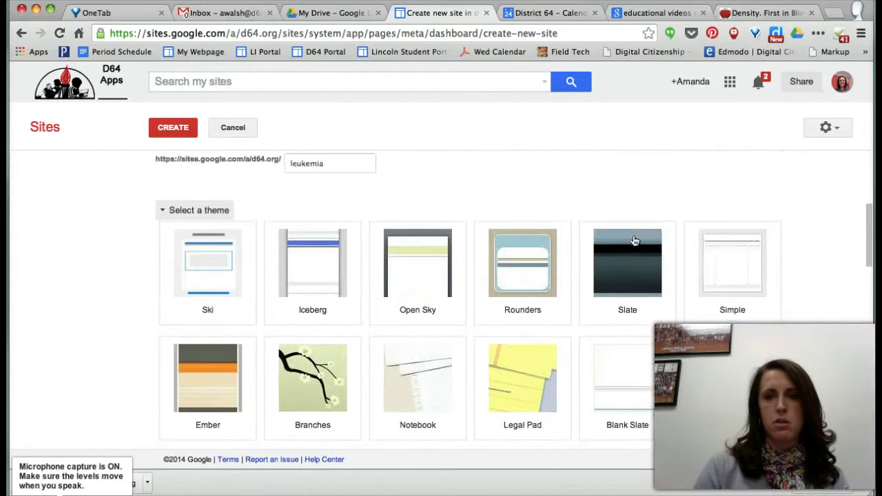
pyautogui.click(422, 266)
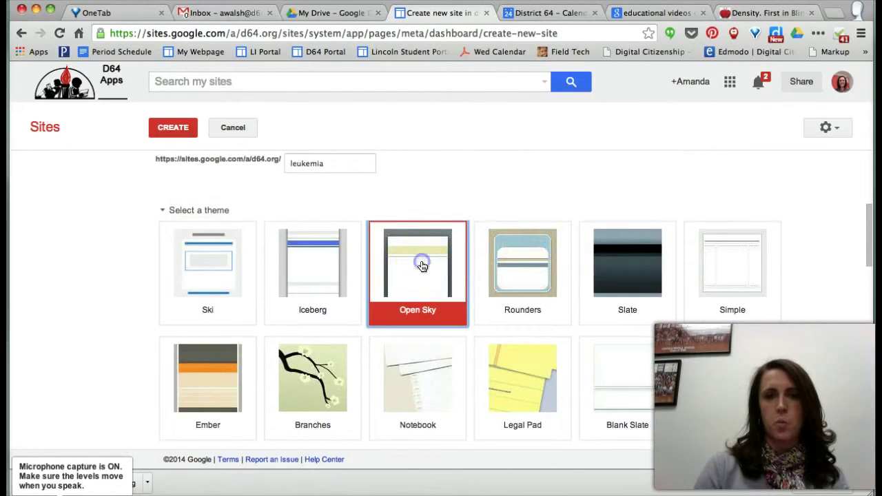
pyautogui.click(166, 128)
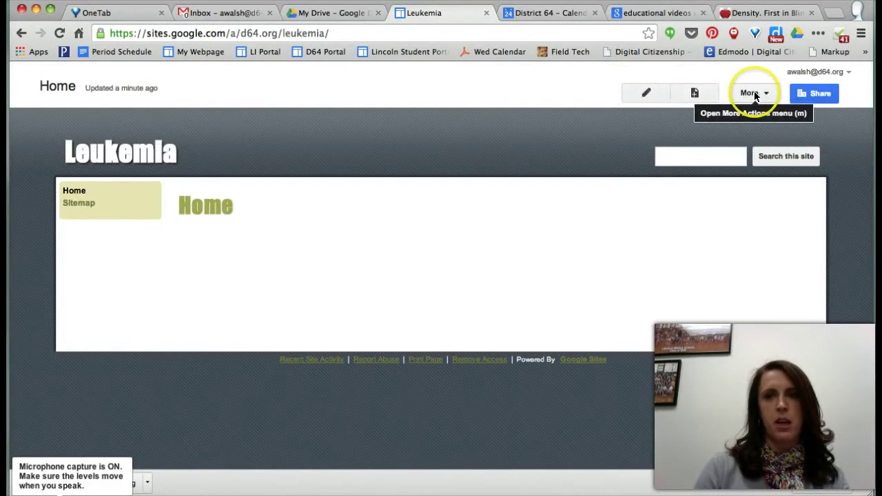
# Add the text "Leukemia is ......" to the body of the Home page and format it as 18 pt red
pyautogui.click(646, 94)
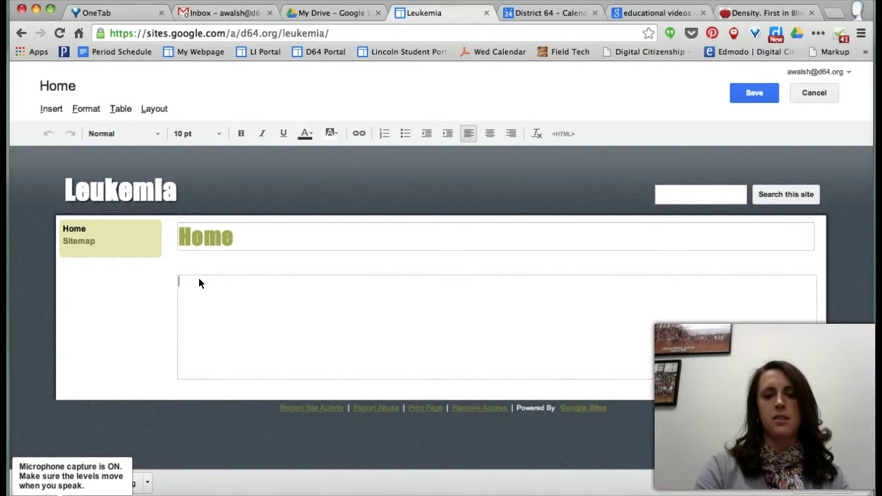
pyautogui.write('......')
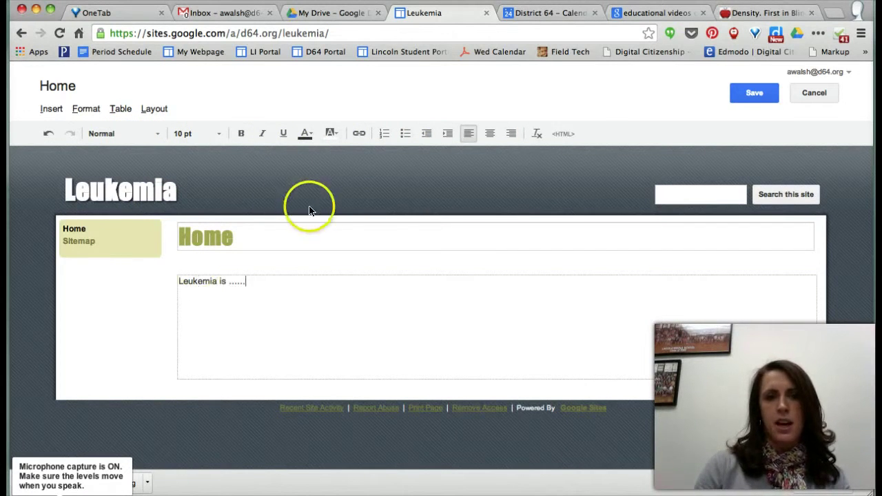
pyautogui.moveTo(246, 281); pyautogui.dragTo(160, 279)
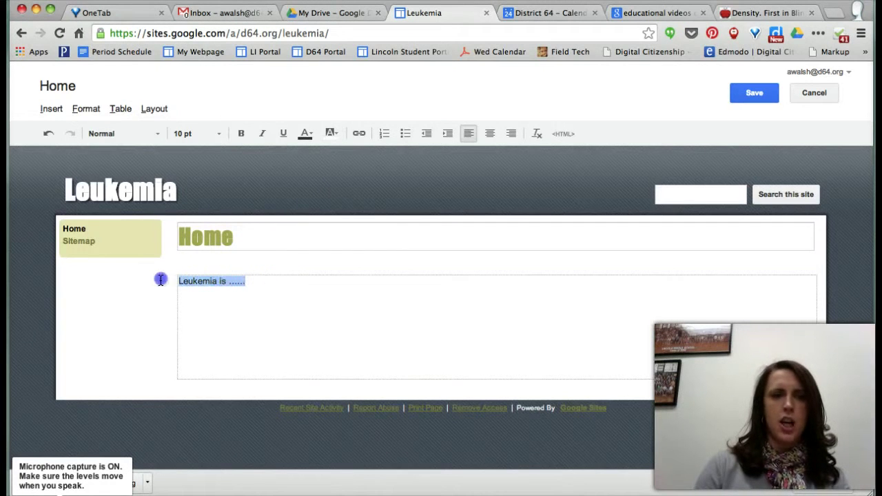
pyautogui.click(219, 133)
pyautogui.click(211, 227)
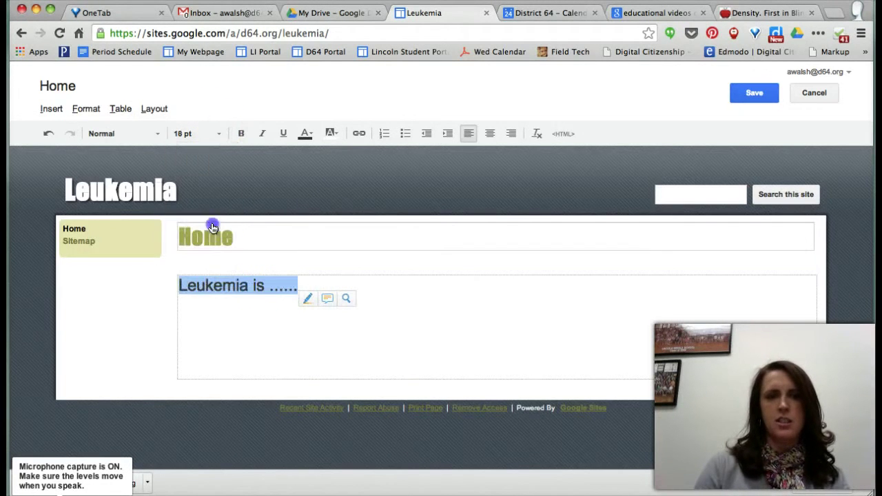
pyautogui.click(305, 133)
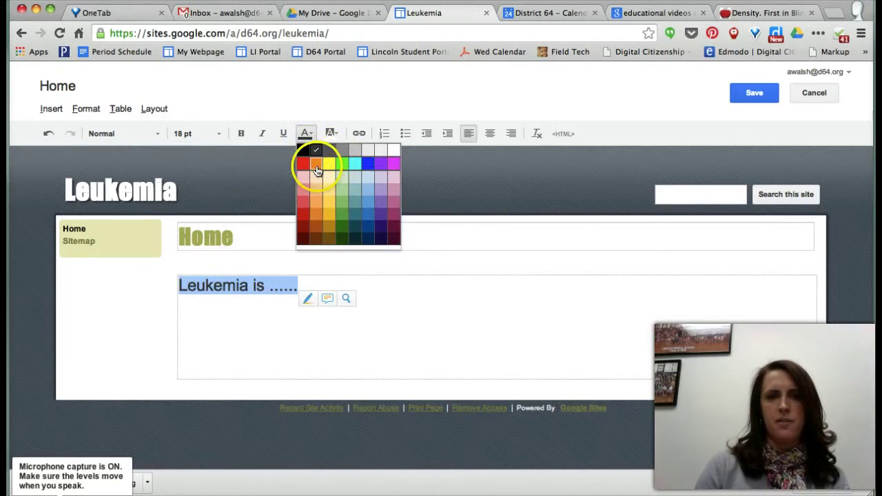
pyautogui.click(305, 165)
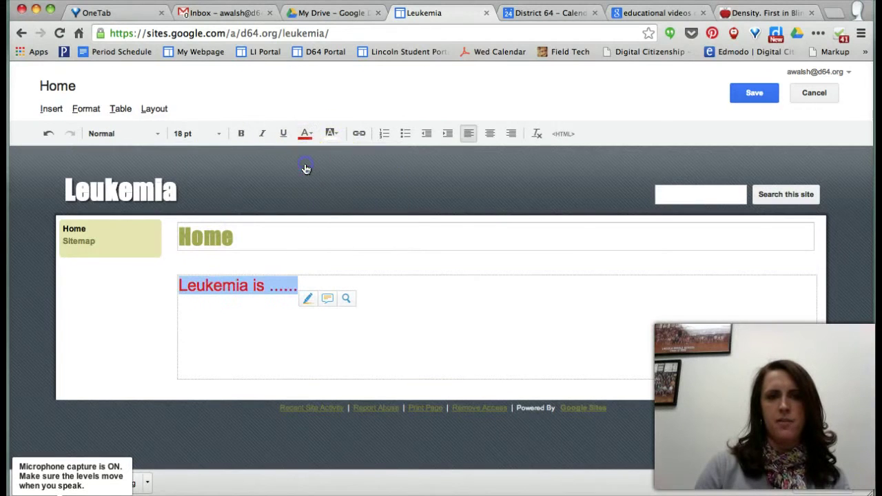
pyautogui.click(360, 135)
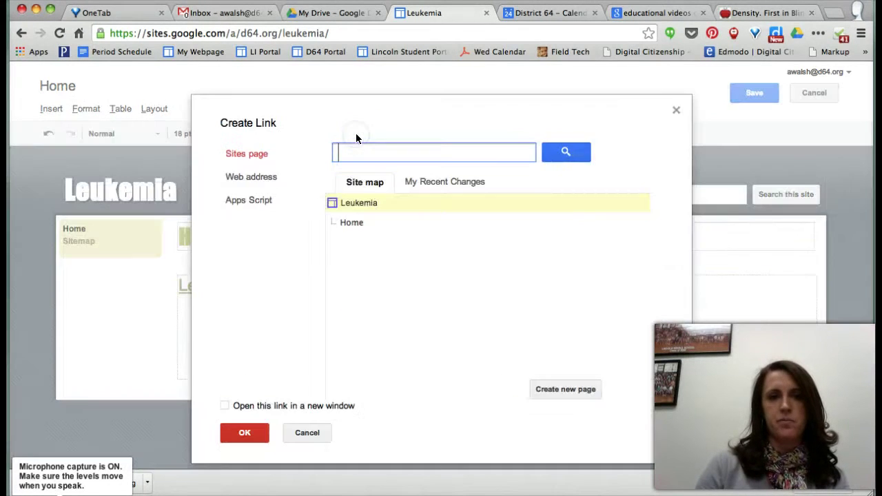
pyautogui.click(260, 177)
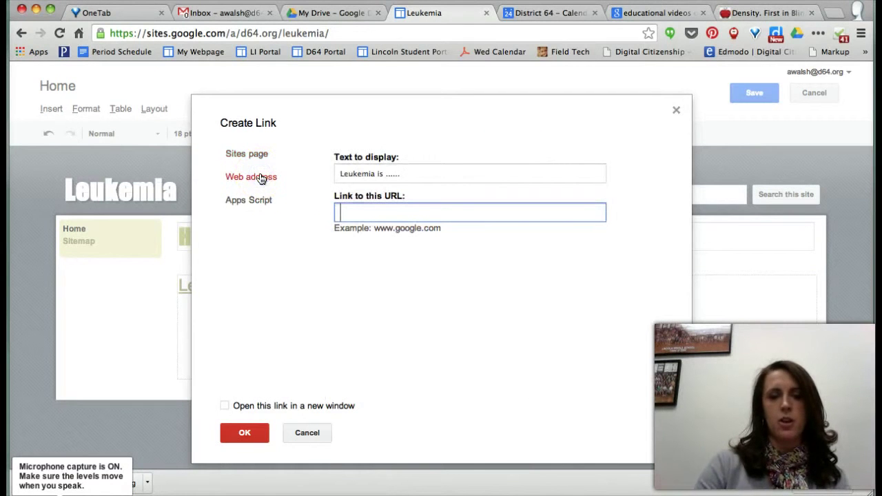
pyautogui.write('www.google.com')
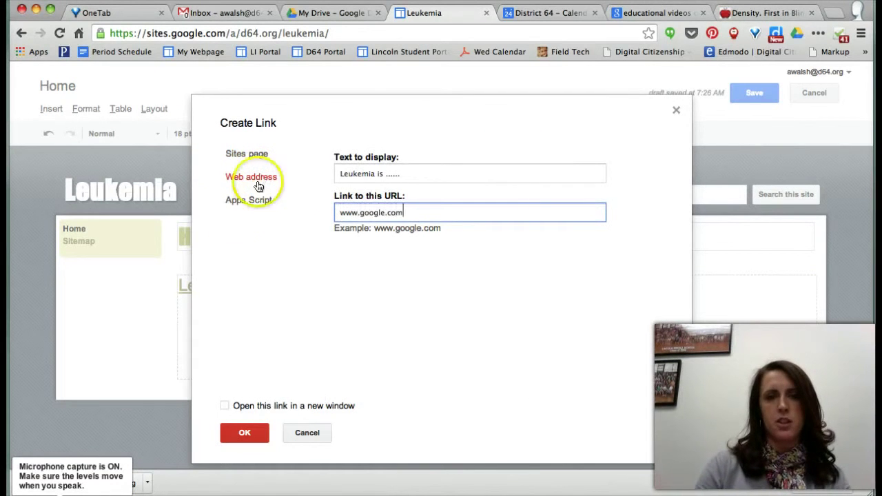
pyautogui.click(245, 433)
pyautogui.click(238, 284)
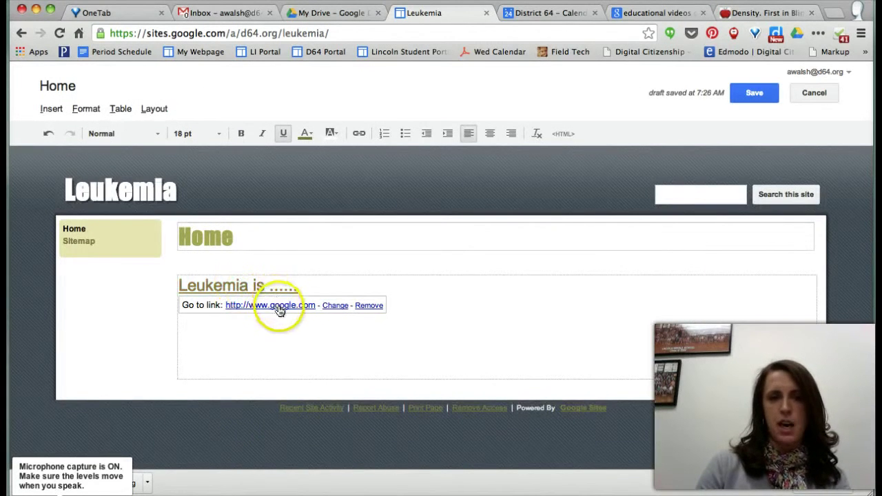
# Change the Home page layout to Two column
pyautogui.click(154, 109)
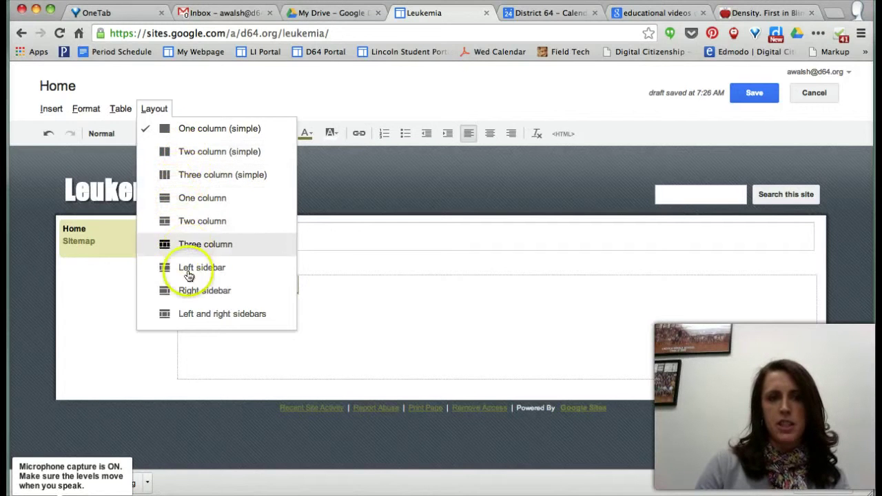
pyautogui.click(199, 224)
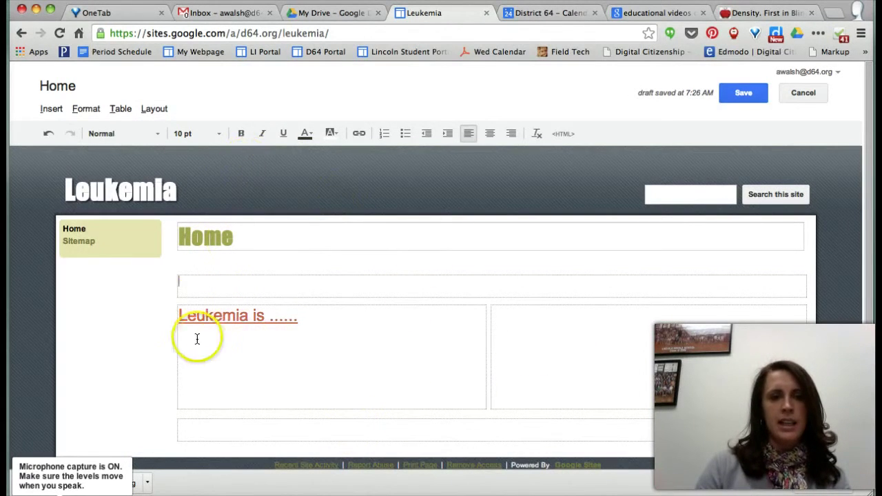
# Review the content that can be inserted and the formatting, table and layout options for the Home page
pyautogui.click(51, 108)
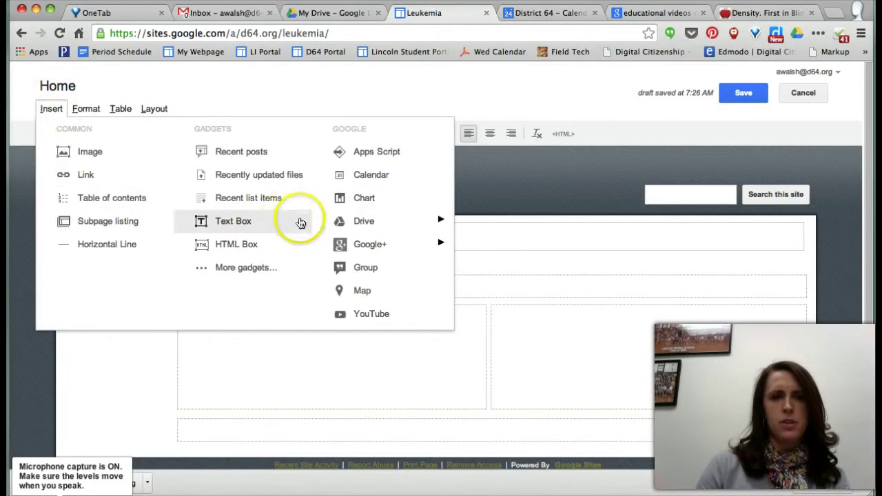
pyautogui.moveTo(366, 222)
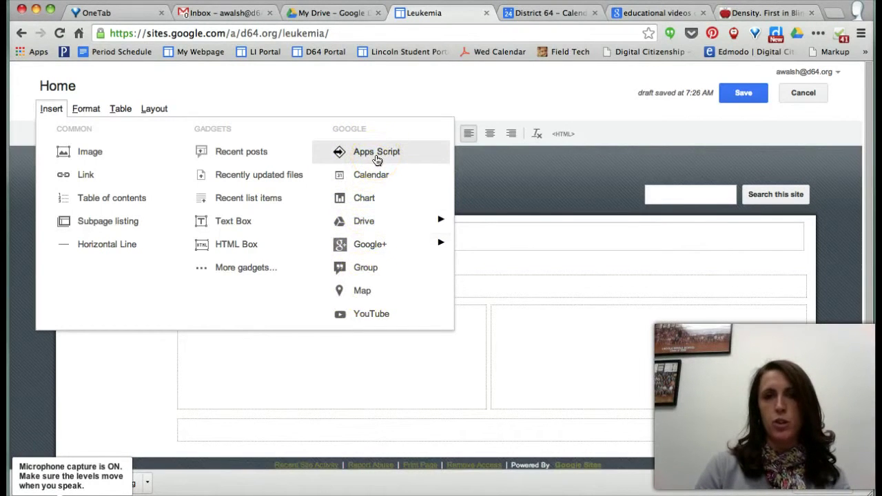
pyautogui.click(86, 108)
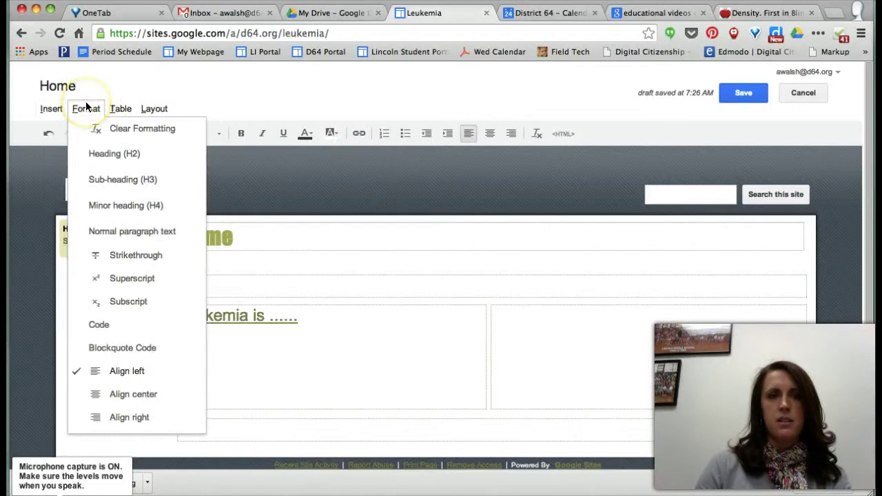
pyautogui.click(120, 108)
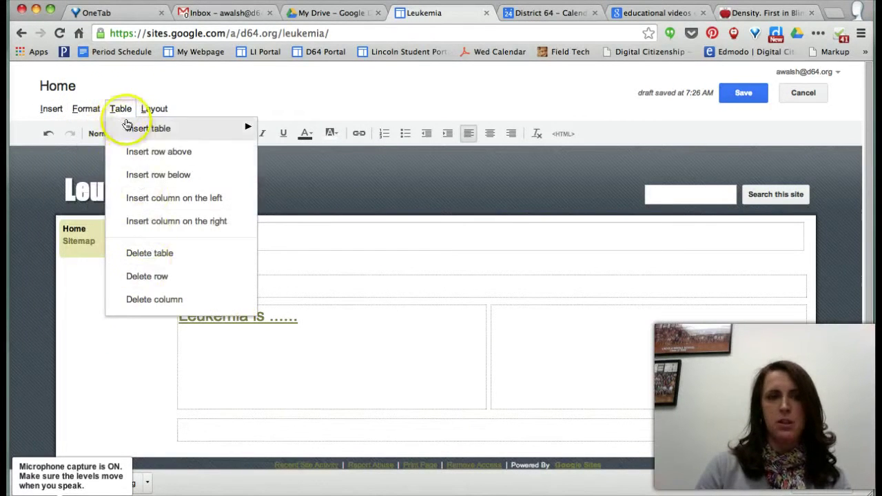
pyautogui.click(152, 111)
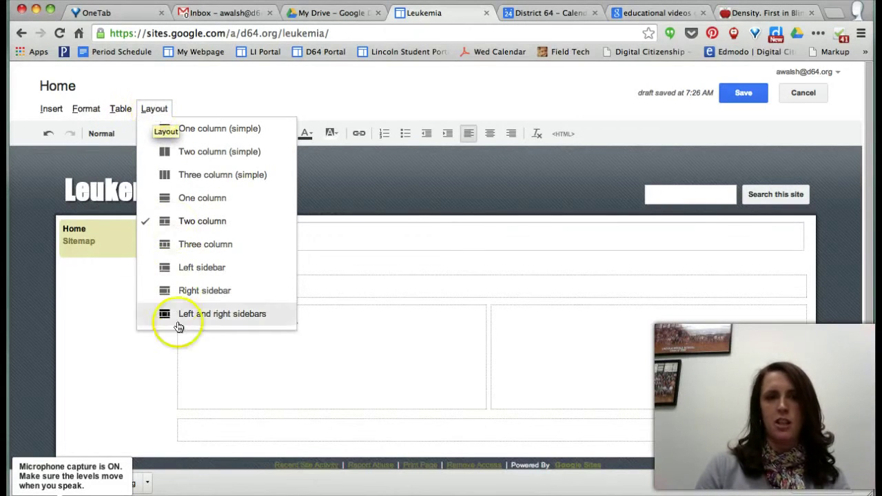
pyautogui.click(408, 195)
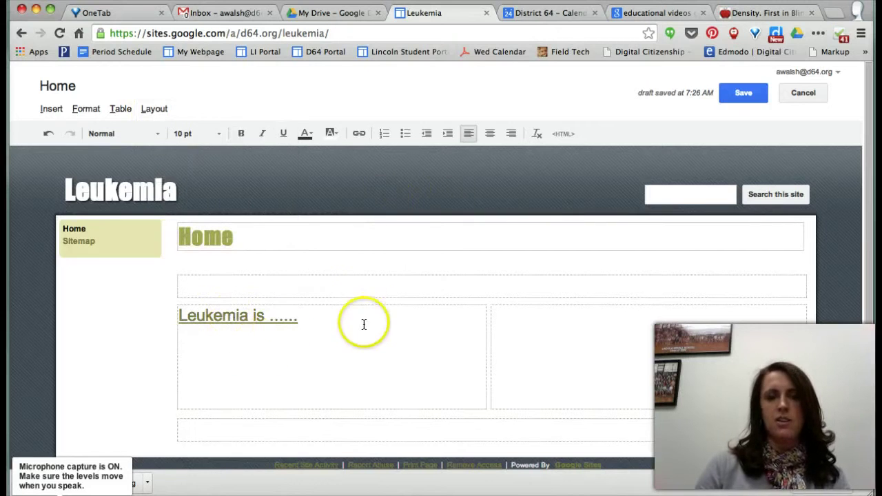
pyautogui.click(55, 112)
pyautogui.click(62, 152)
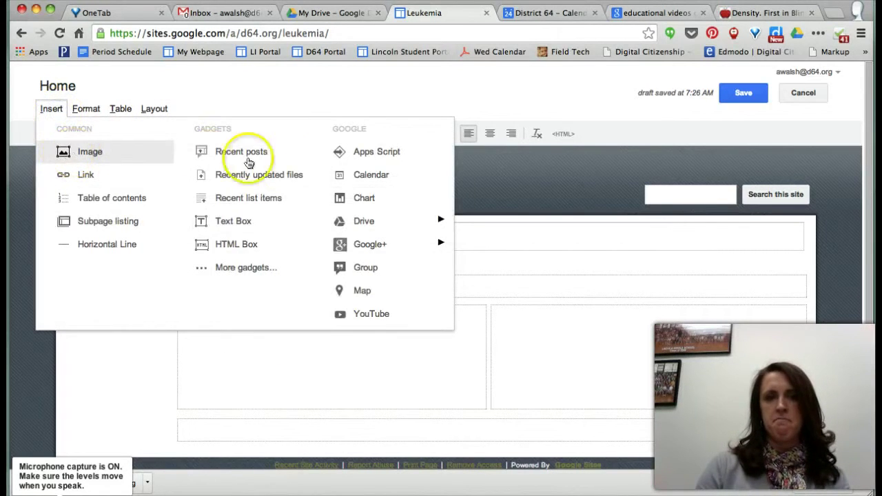
pyautogui.click(502, 246)
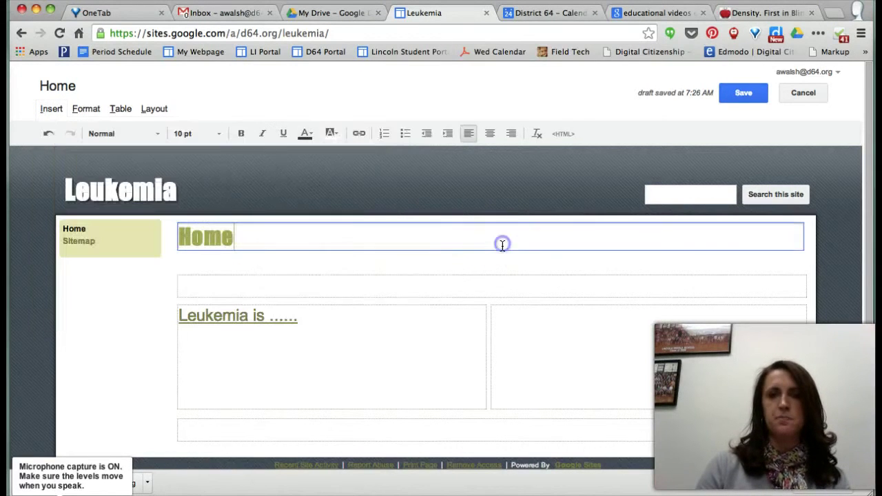
# Save the edits to the Home page
pyautogui.click(744, 94)
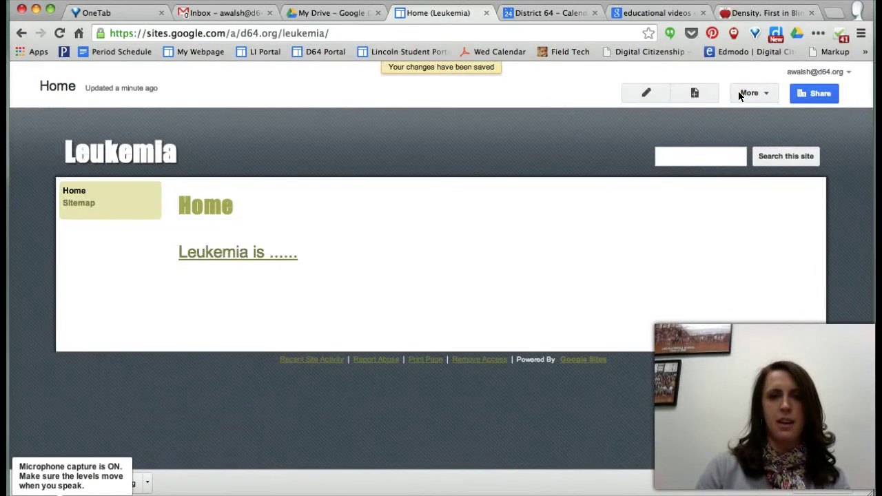
# Create a new top-level page named Treatment in the Leukemia site and save it with an empty body
pyautogui.click(694, 94)
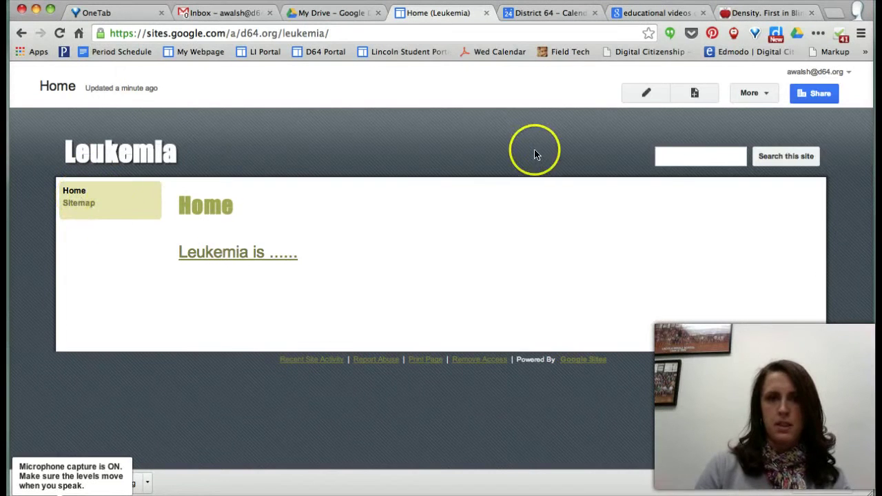
pyautogui.click(694, 94)
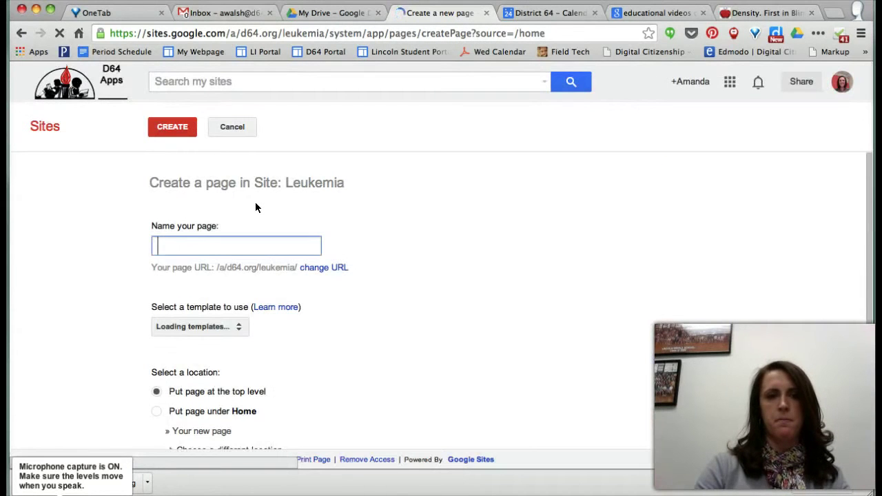
pyautogui.write('Treatment')
pyautogui.click(137, 134)
pyautogui.click(163, 129)
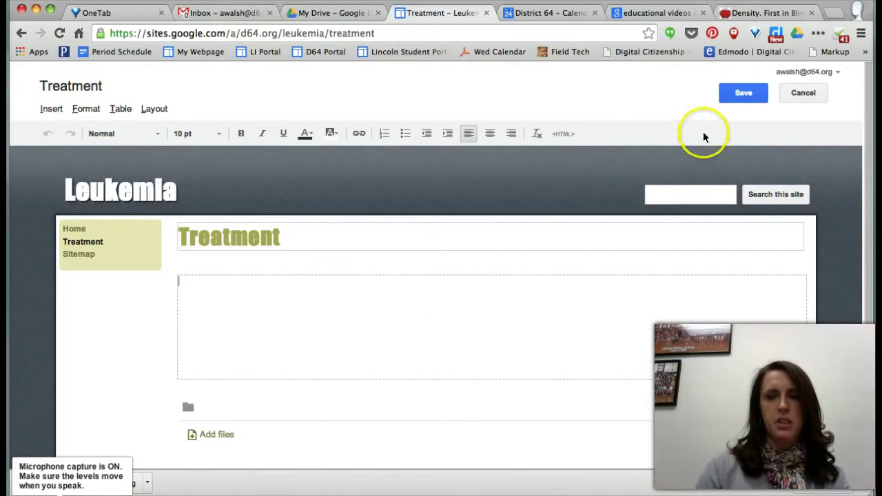
pyautogui.click(744, 93)
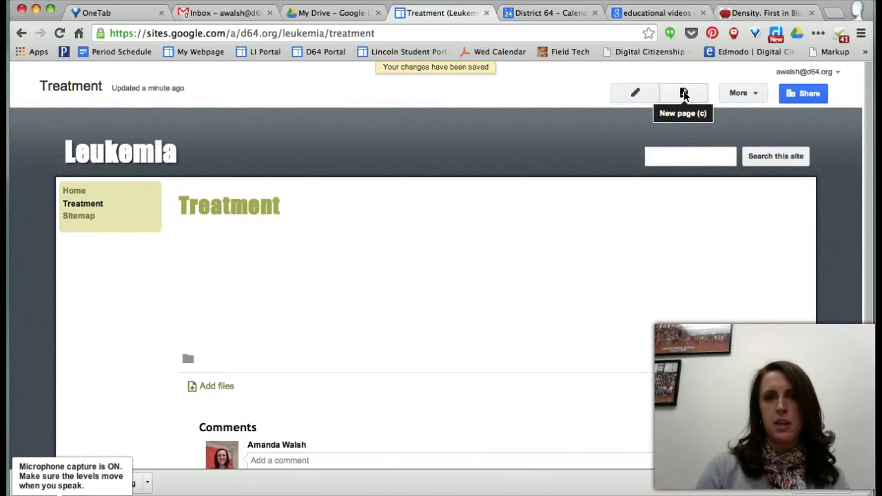
# Return to the site's Home page
pyautogui.click(75, 193)
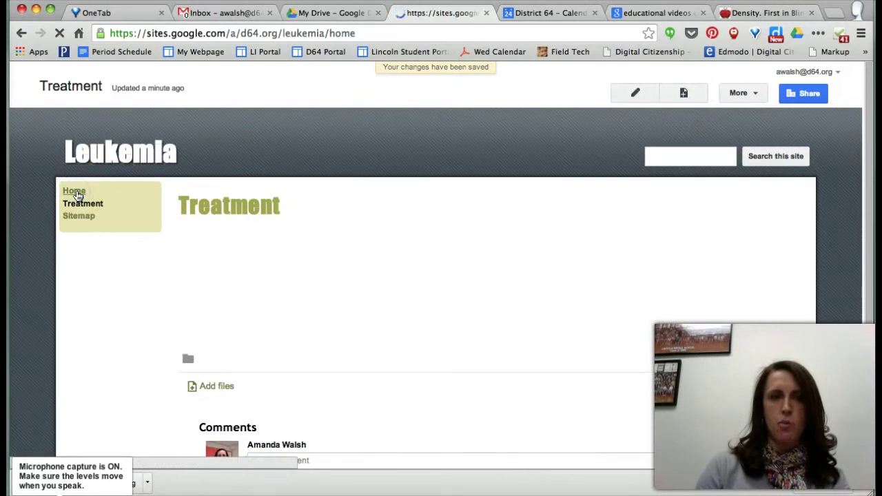
# Reopen the Treatment page from the Home page of the Leukemia site
pyautogui.click(630, 93)
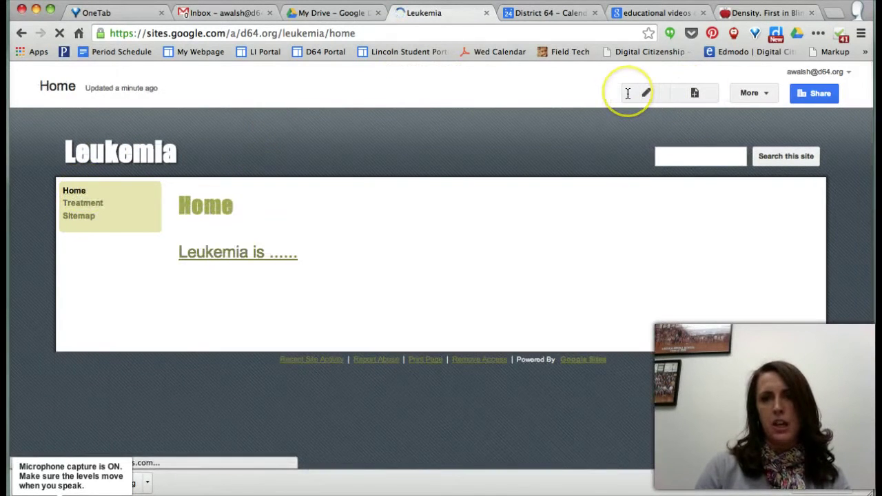
pyautogui.click(83, 202)
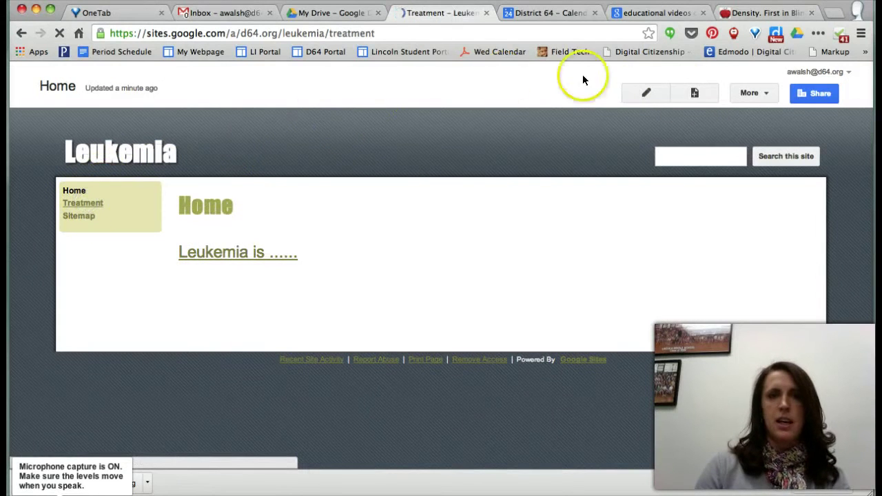
pyautogui.click(642, 90)
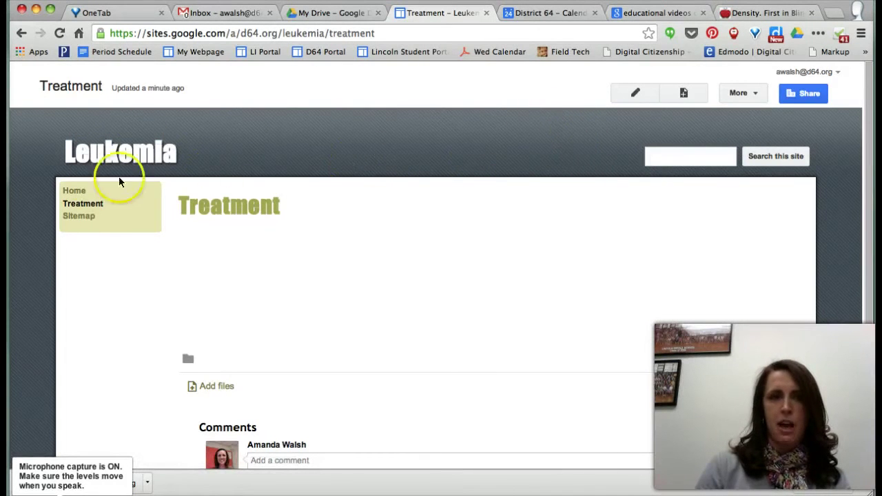
# Open the Themes, Colors, and Fonts settings in the management area of the Leukemia site
pyautogui.click(743, 94)
pyautogui.click(610, 385)
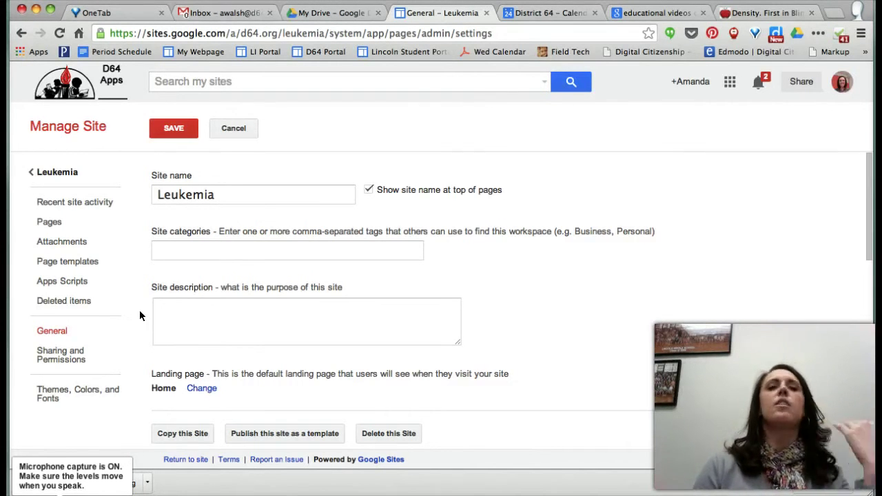
pyautogui.click(52, 392)
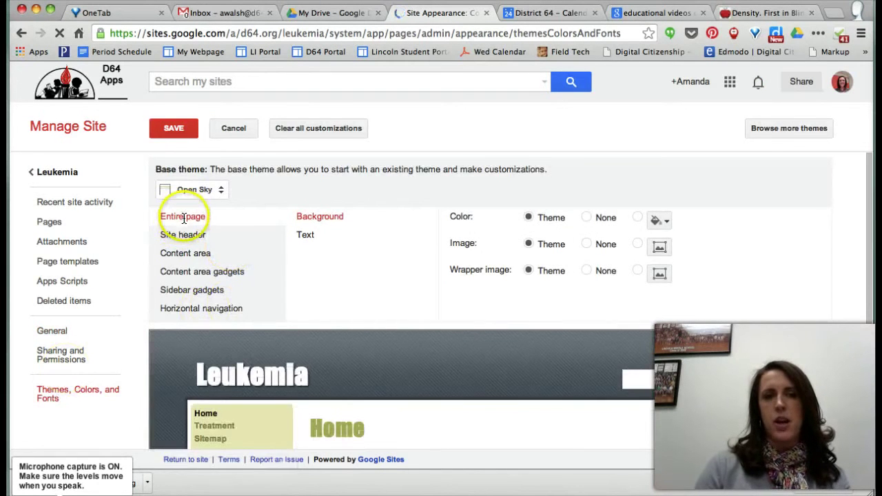
# Set the background color of the entire page to purple
pyautogui.click(663, 221)
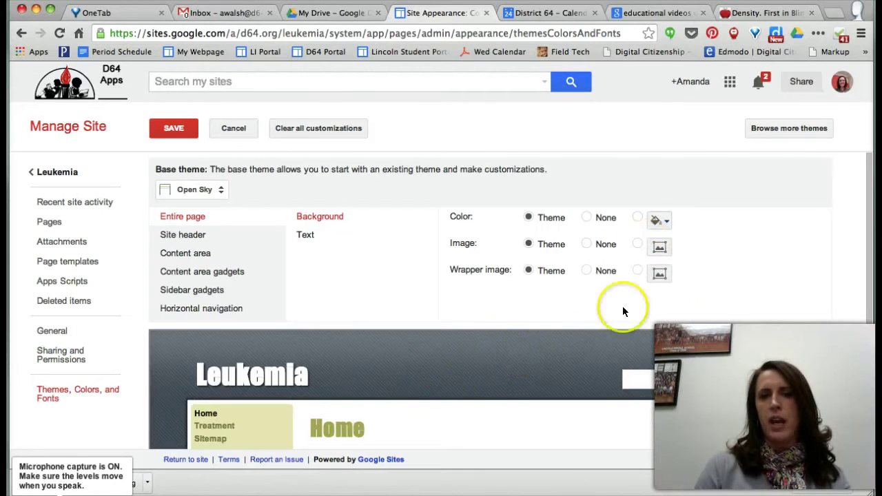
pyautogui.click(659, 220)
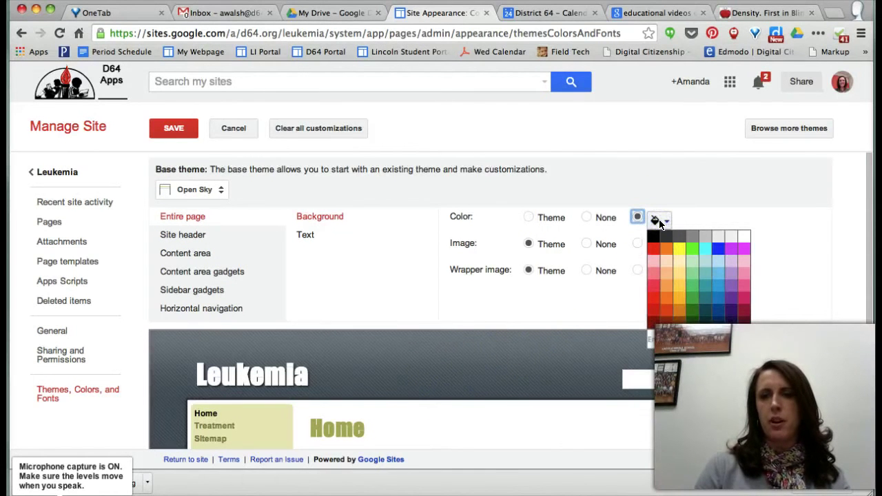
pyautogui.click(732, 300)
pyautogui.click(732, 300)
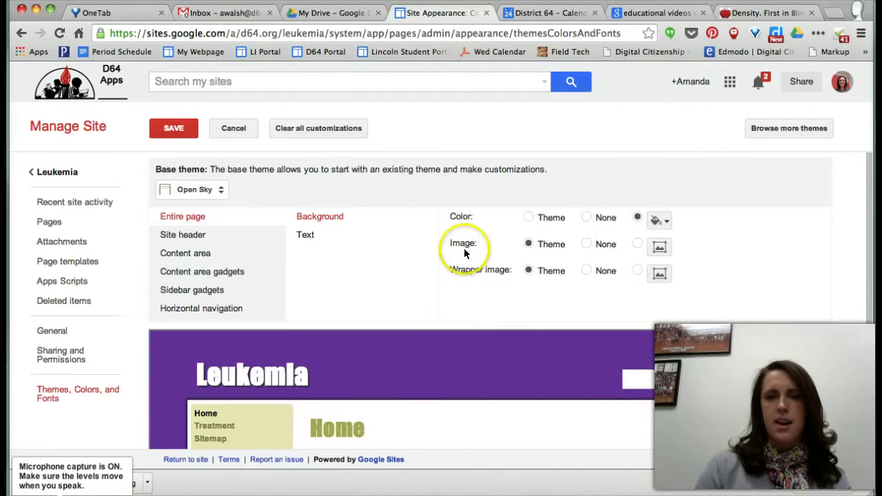
# Set the text font of the entire page to Acme
pyautogui.click(326, 237)
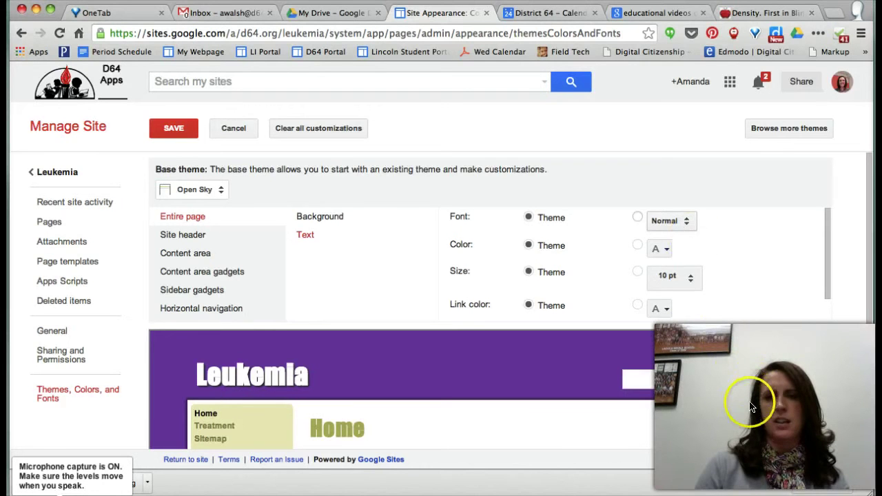
pyautogui.click(682, 222)
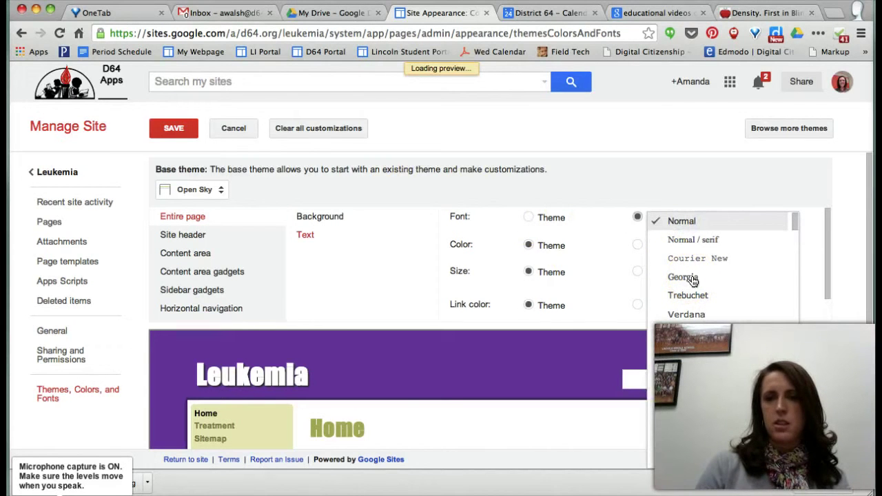
pyautogui.scroll(-1, 692, 279)
pyautogui.click(663, 221)
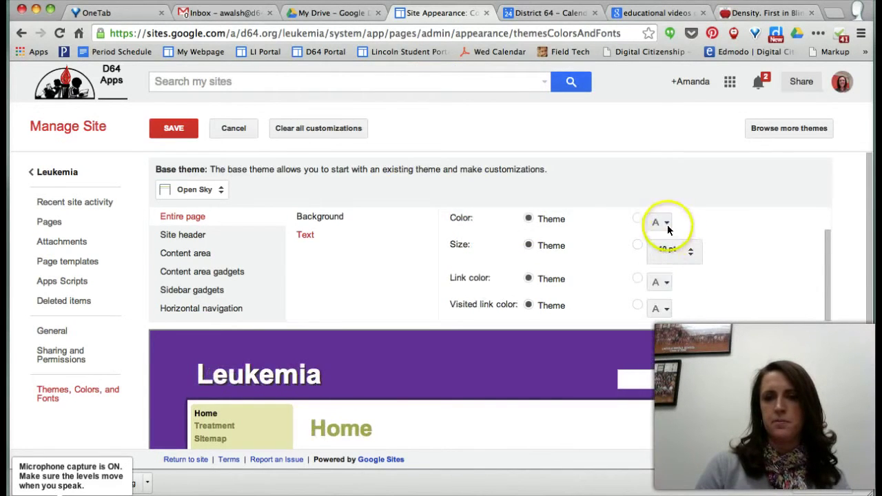
pyautogui.click(664, 224)
pyautogui.click(667, 250)
pyautogui.click(313, 229)
pyautogui.scroll(1, 531, 252)
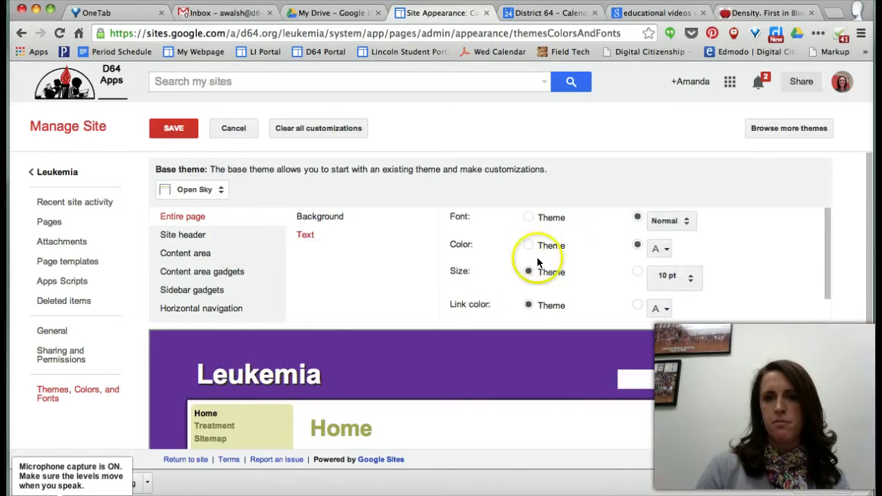
pyautogui.click(664, 221)
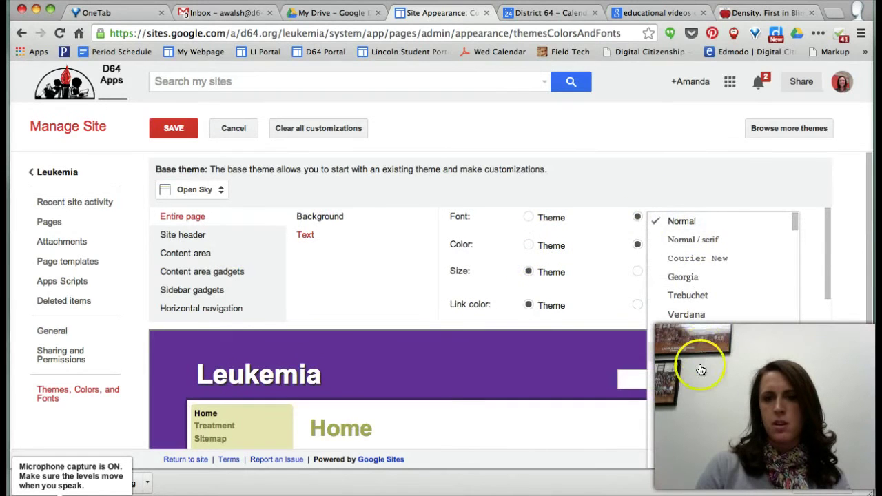
pyautogui.scroll(-3, 693, 344)
pyautogui.click(679, 282)
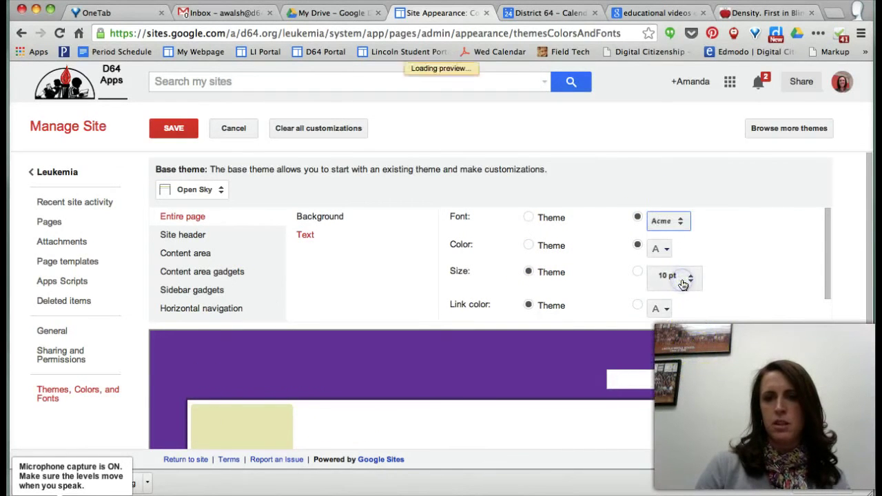
# Set the entire page's text to 12 pt and blue, and check the result in the site preview
pyautogui.click(672, 276)
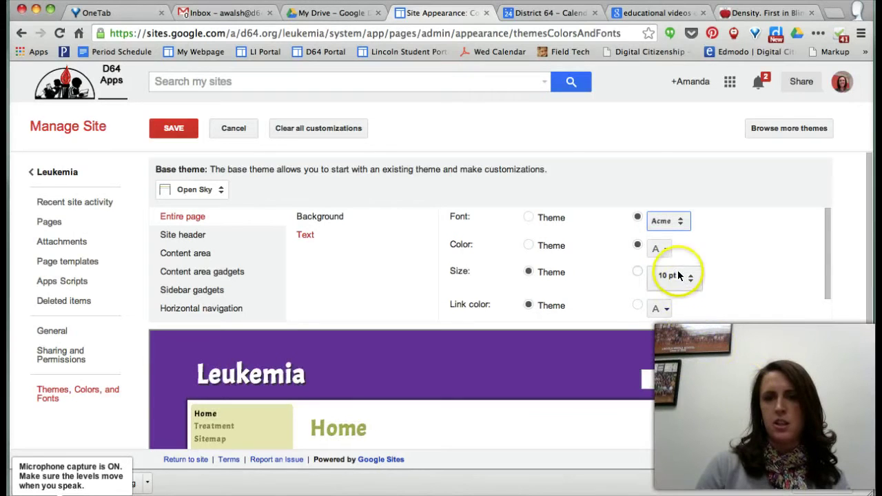
pyautogui.click(682, 296)
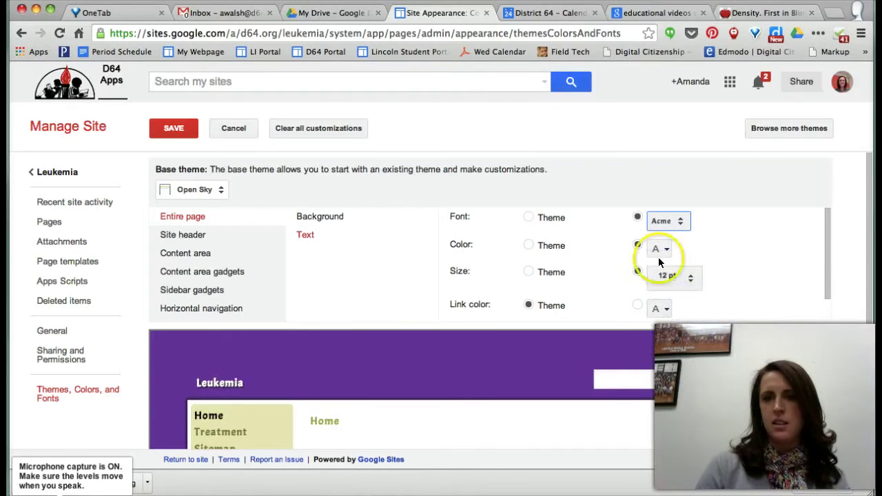
pyautogui.click(637, 245)
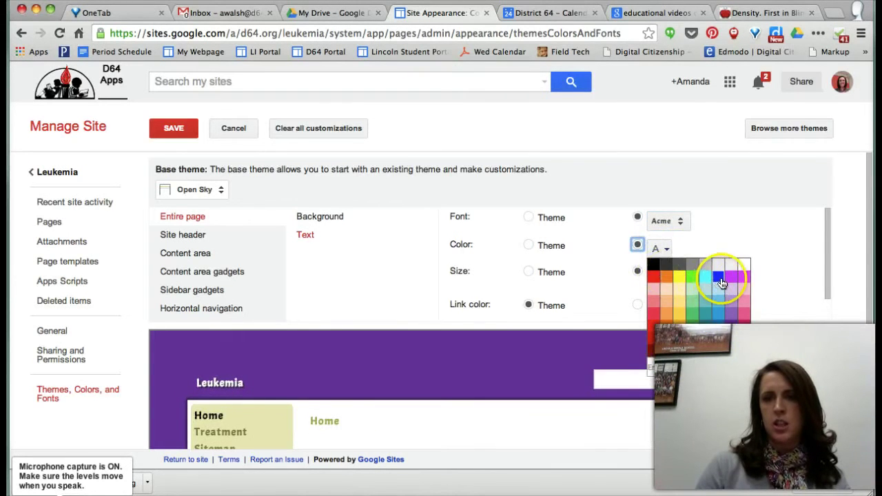
pyautogui.click(718, 279)
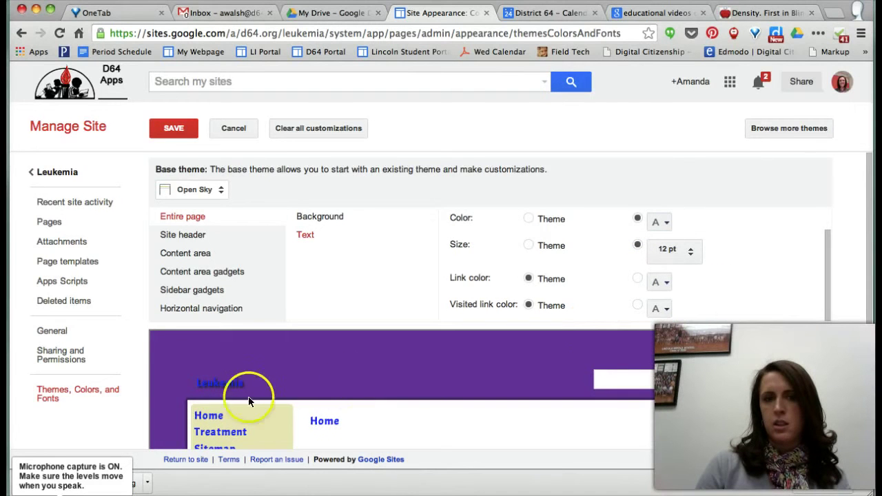
pyautogui.scroll(-2, 216, 411)
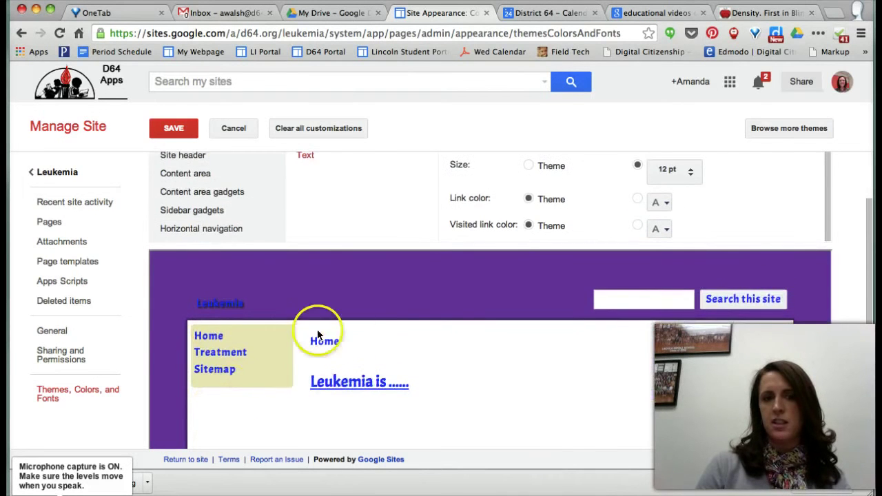
pyautogui.scroll(2, 367, 418)
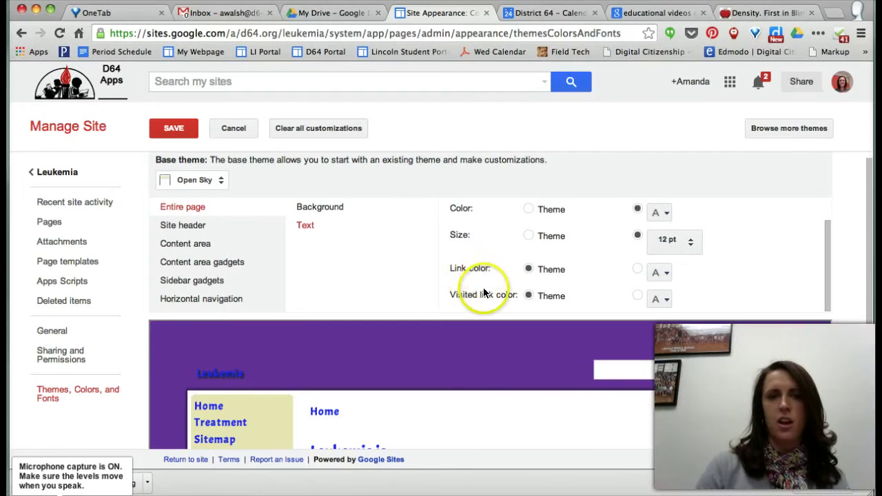
# Use COLOURlovers.com-orchestra.png from the Desktop as the background image of the site header
pyautogui.click(175, 226)
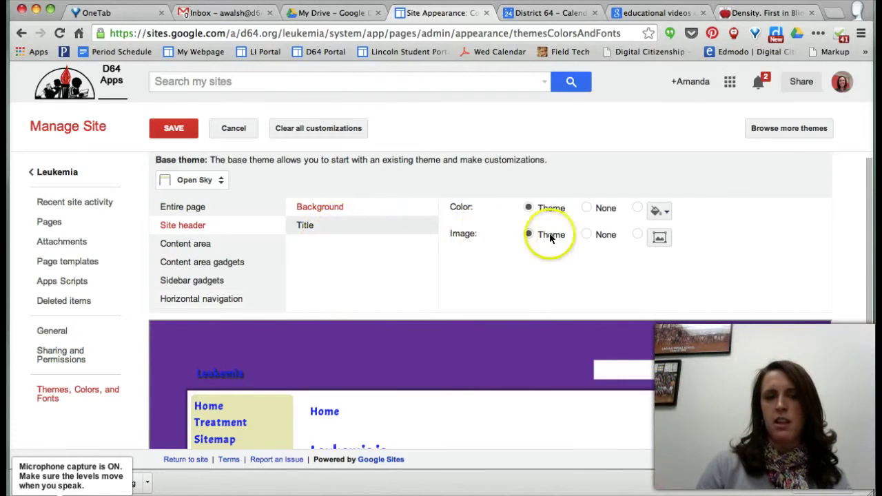
pyautogui.click(658, 239)
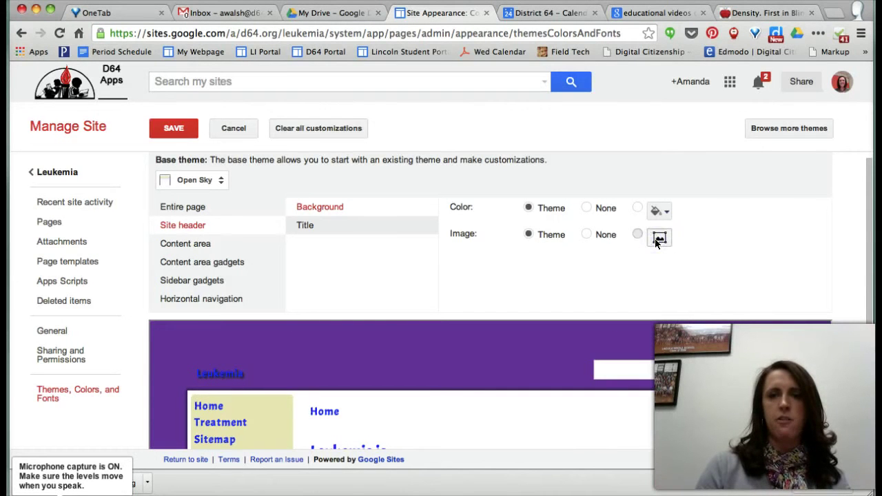
pyautogui.click(415, 133)
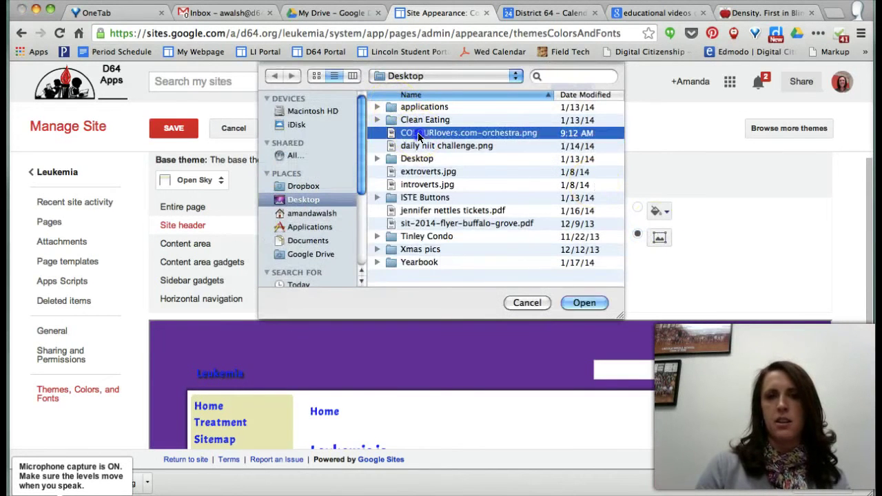
pyautogui.click(579, 304)
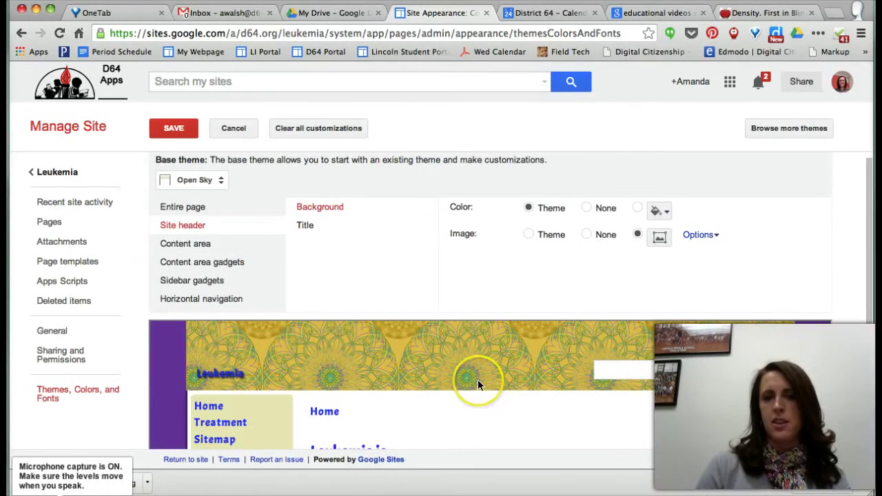
pyautogui.click(417, 365)
# Set the site header's title to 36 pt and white
pyautogui.click(307, 226)
pyautogui.click(241, 379)
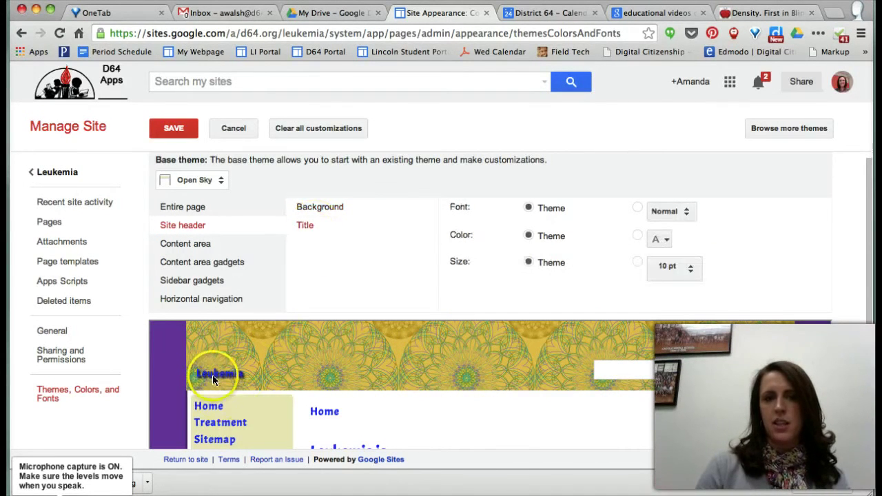
pyautogui.click(684, 269)
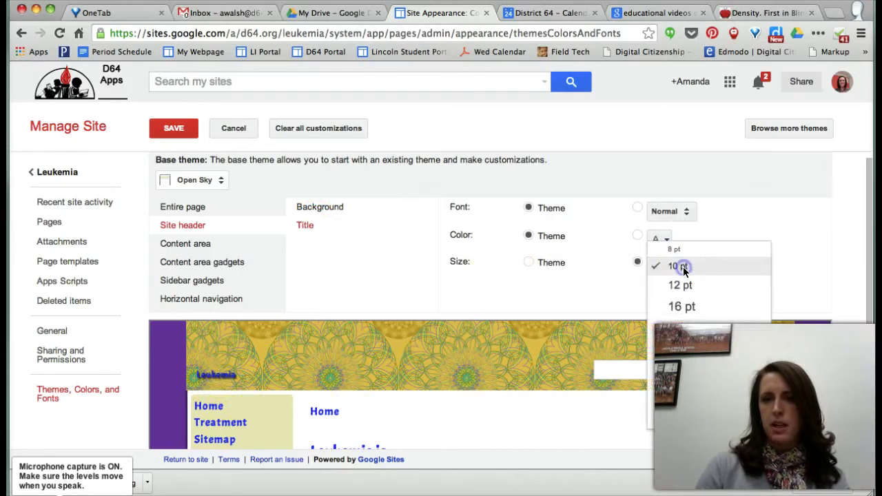
pyautogui.click(685, 383)
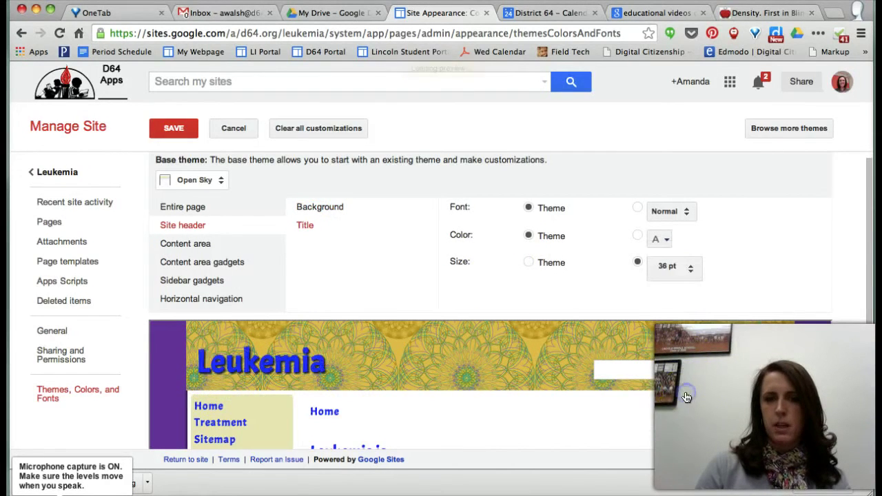
pyautogui.click(659, 238)
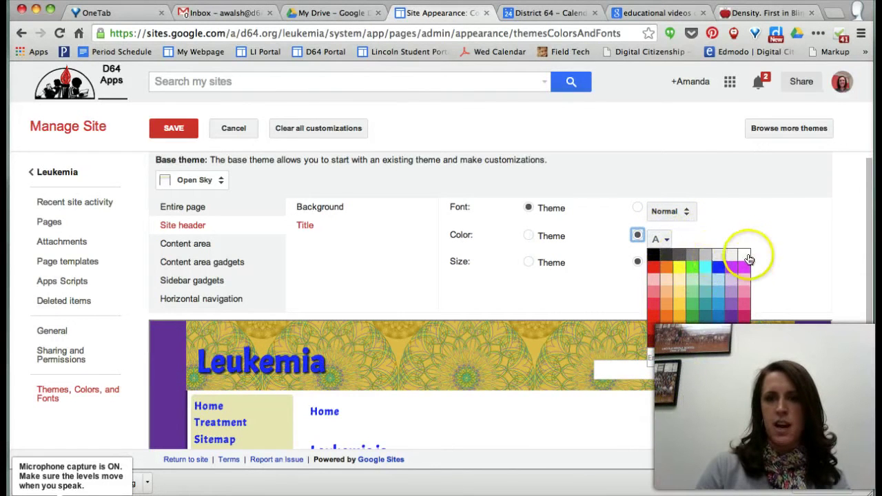
pyautogui.click(746, 253)
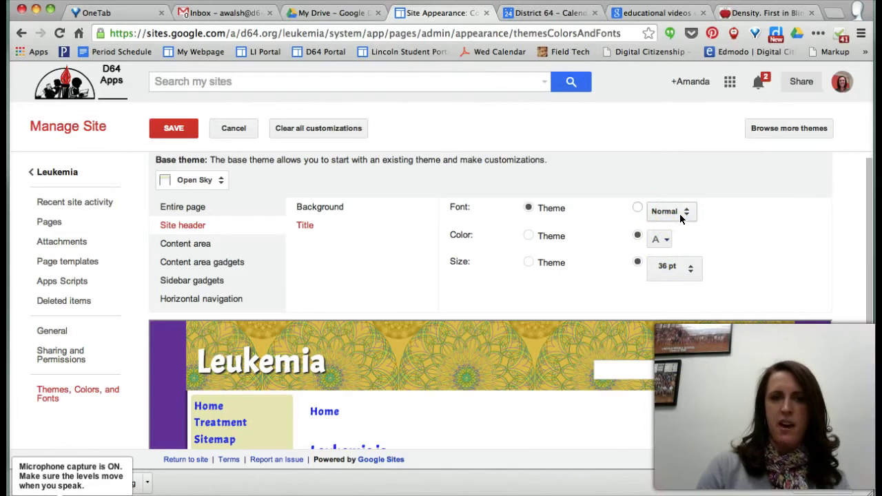
# Review the appearance options for the content area, content area gadgets, sidebar gadgets and horizontal navigation, and examine the site preview
pyautogui.click(195, 250)
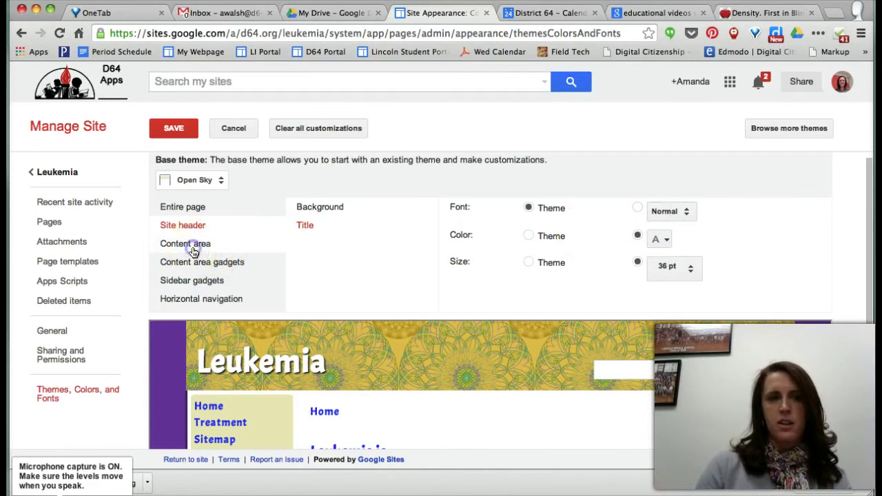
pyautogui.click(193, 262)
pyautogui.click(195, 280)
pyautogui.click(198, 298)
pyautogui.click(183, 280)
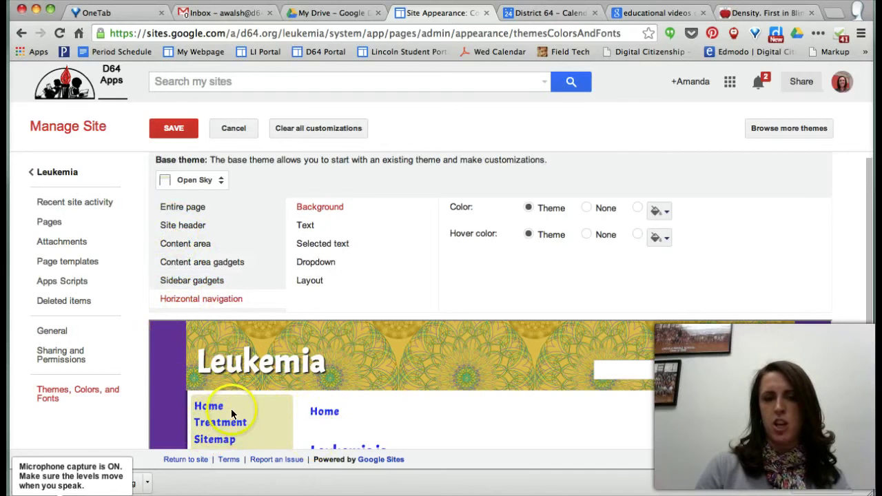
pyautogui.scroll(-2, 232, 413)
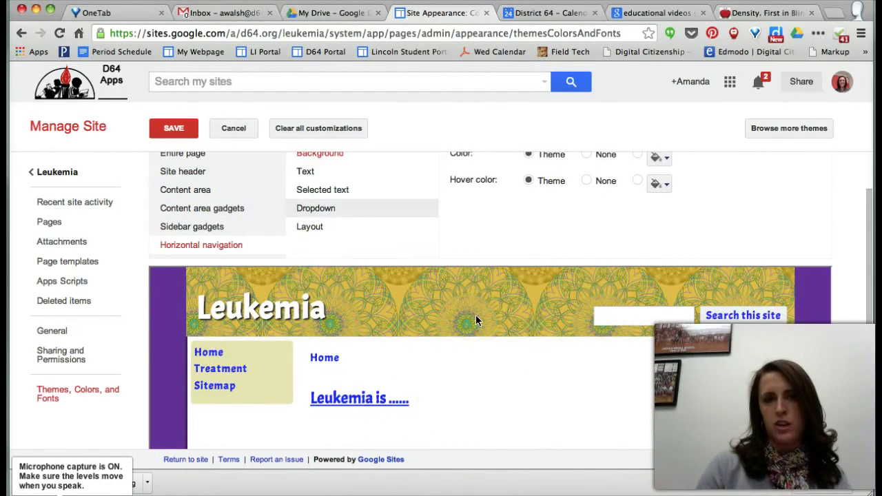
pyautogui.scroll(2, 476, 319)
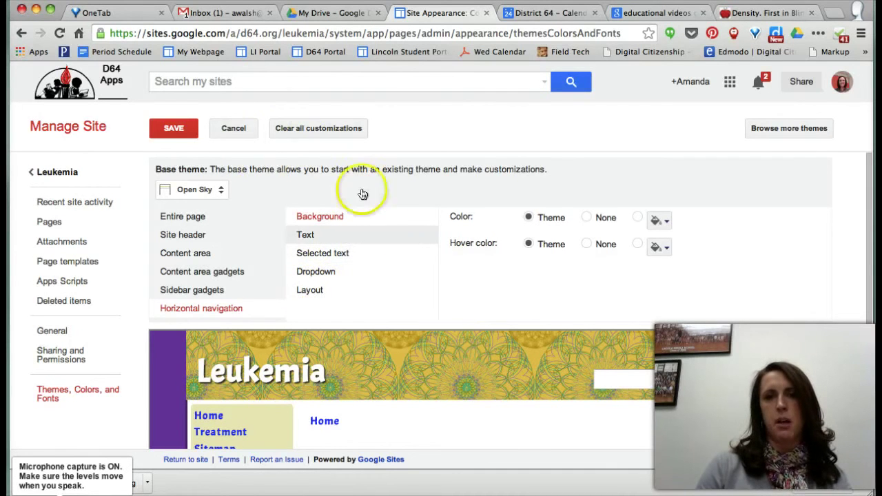
# Save the theme, color and font customizations of the site
pyautogui.click(173, 129)
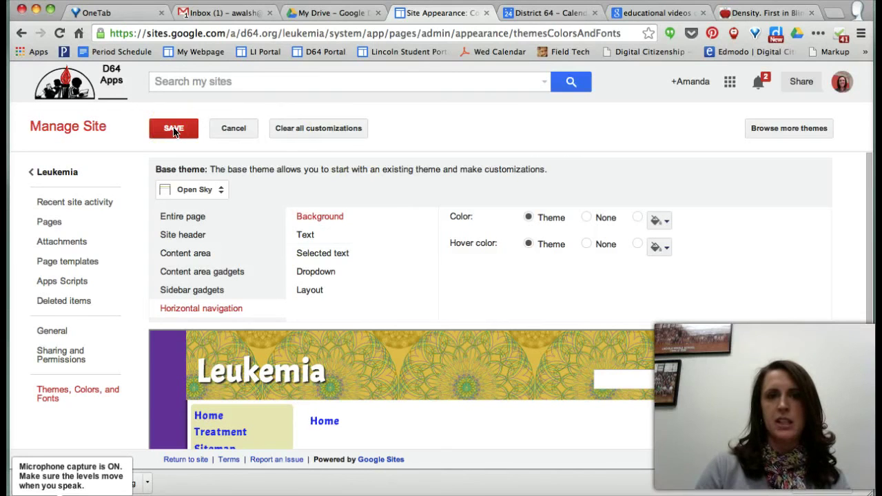
pyautogui.click(174, 131)
pyautogui.click(303, 295)
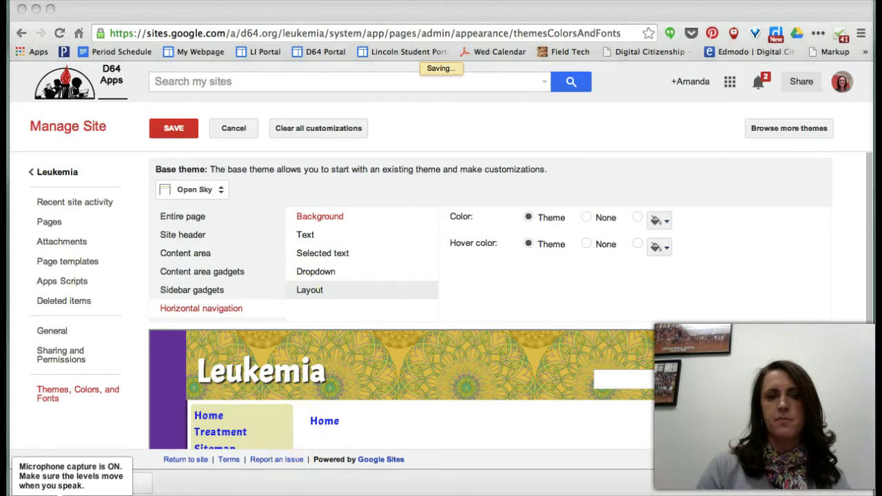